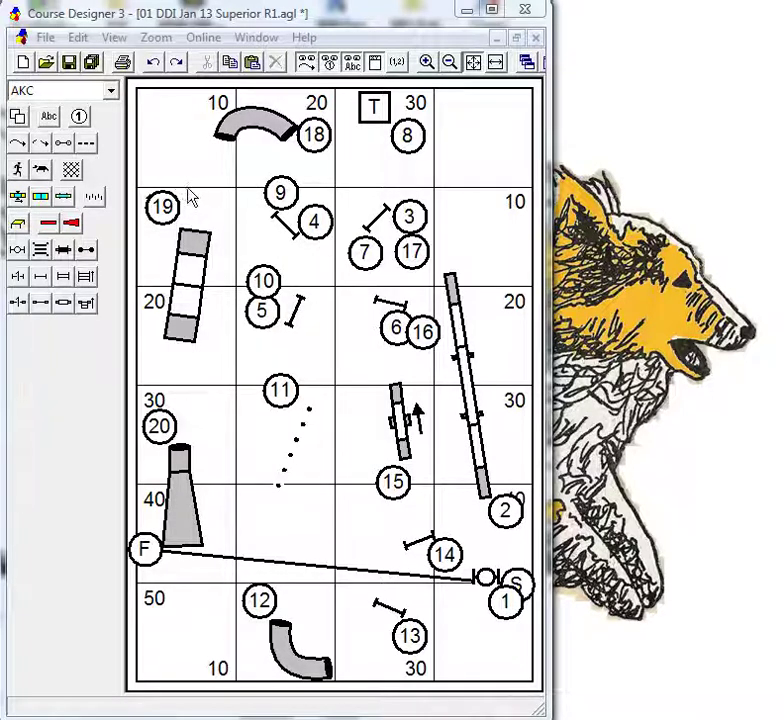
- Add a dog path connected to the numbers, with one arrow head per obstacle and lengths in decimal feet
double_click(19, 146)
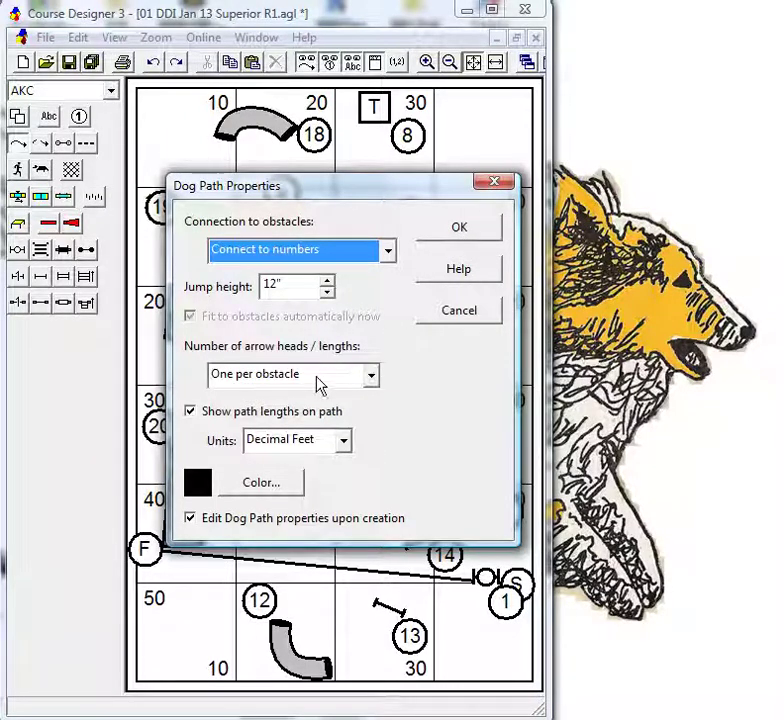
click(483, 234)
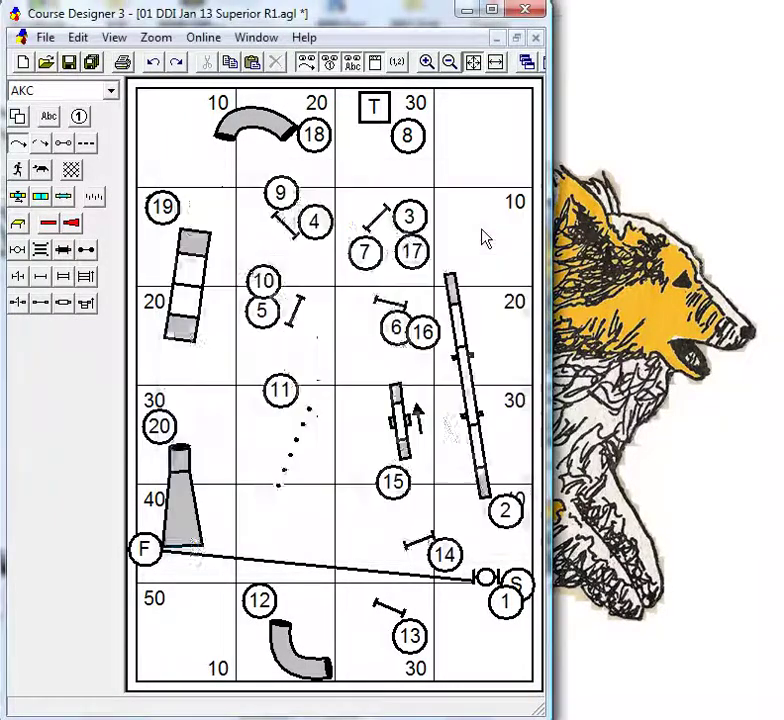
click(528, 367)
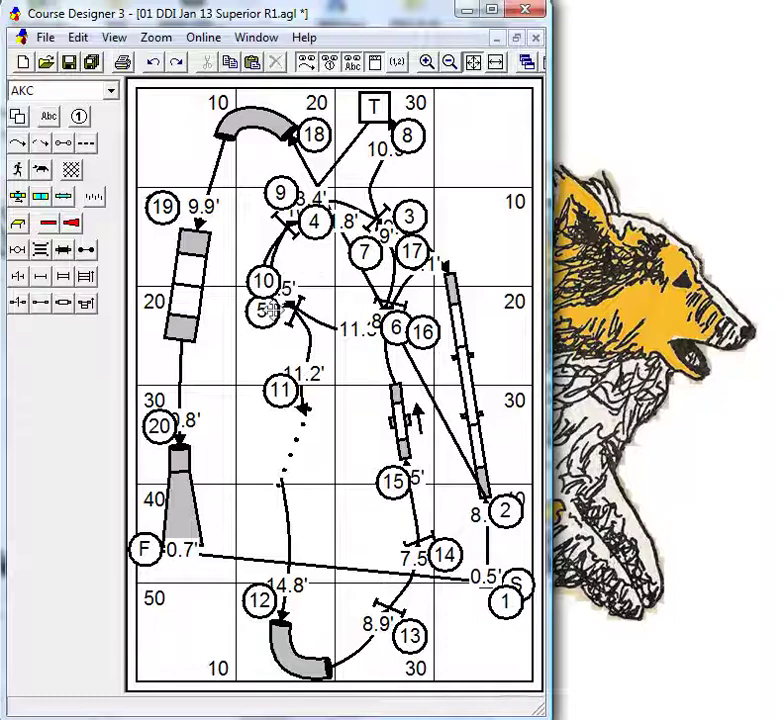
right_click(454, 287)
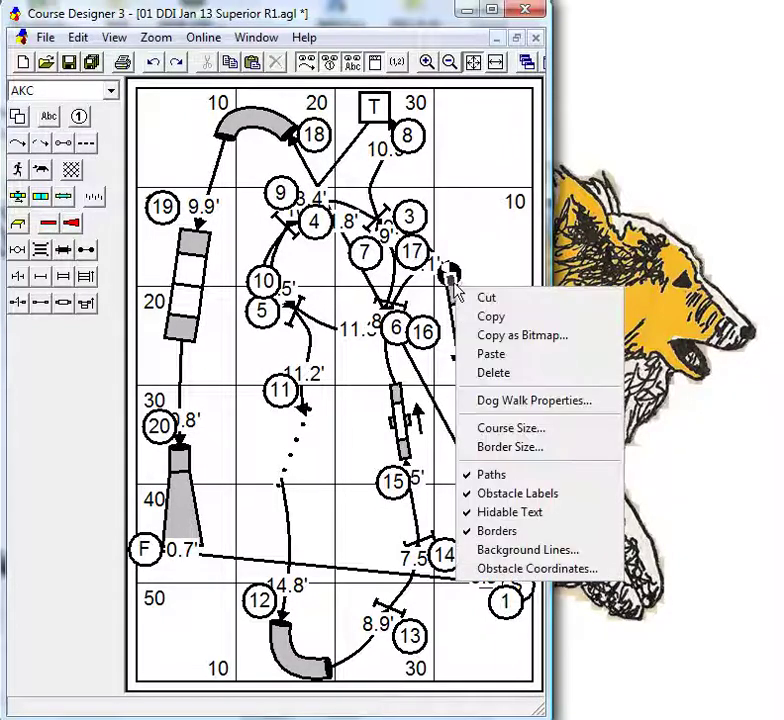
click(511, 240)
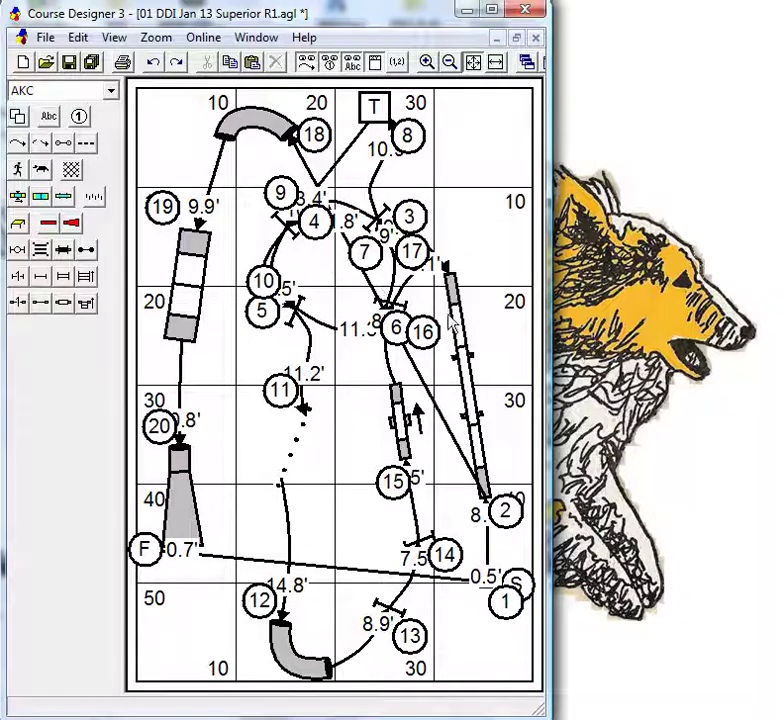
- Set the dog walk upright near the course's right edge, and delete the numbered dog path
click(450, 274)
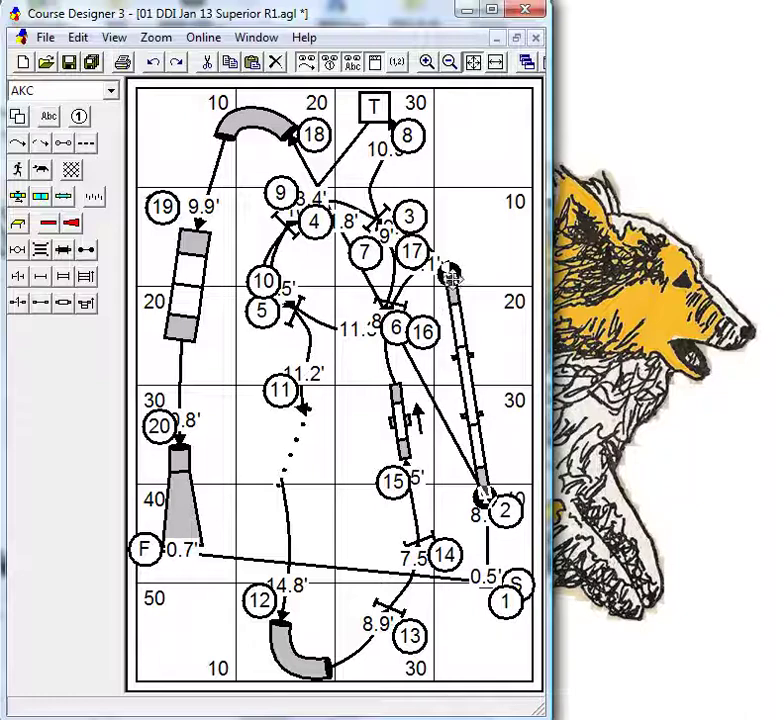
drag(450, 274, 467, 266)
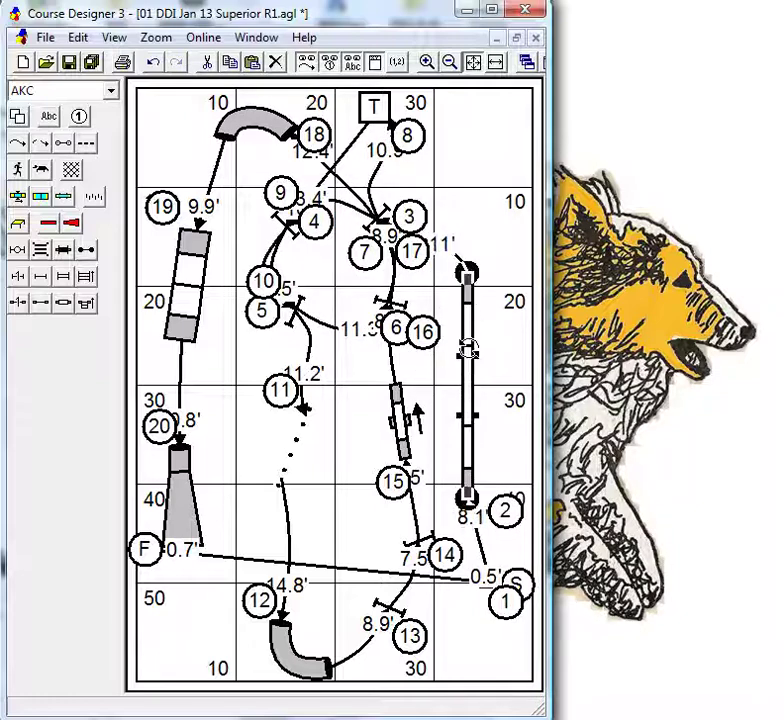
drag(474, 346, 511, 334)
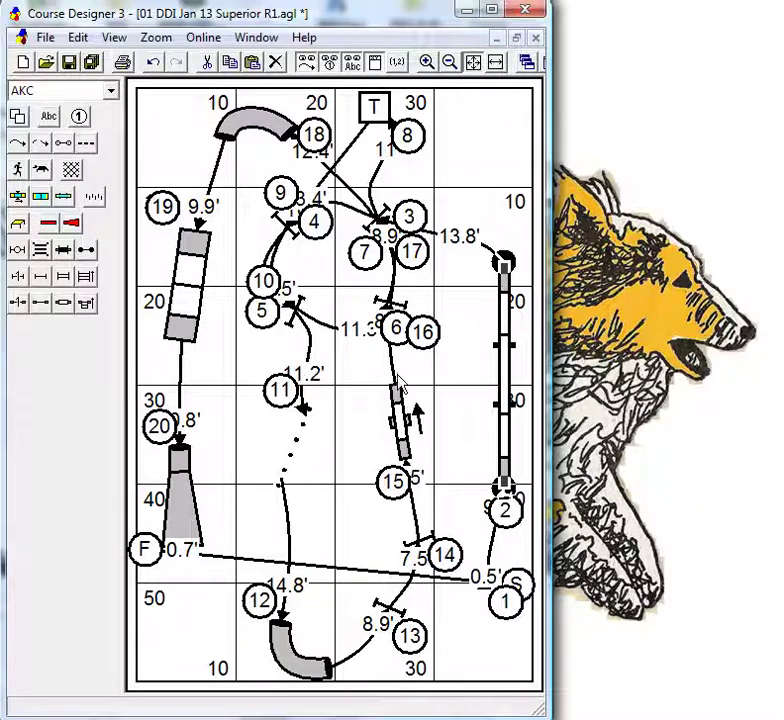
click(217, 180)
key(Delete)
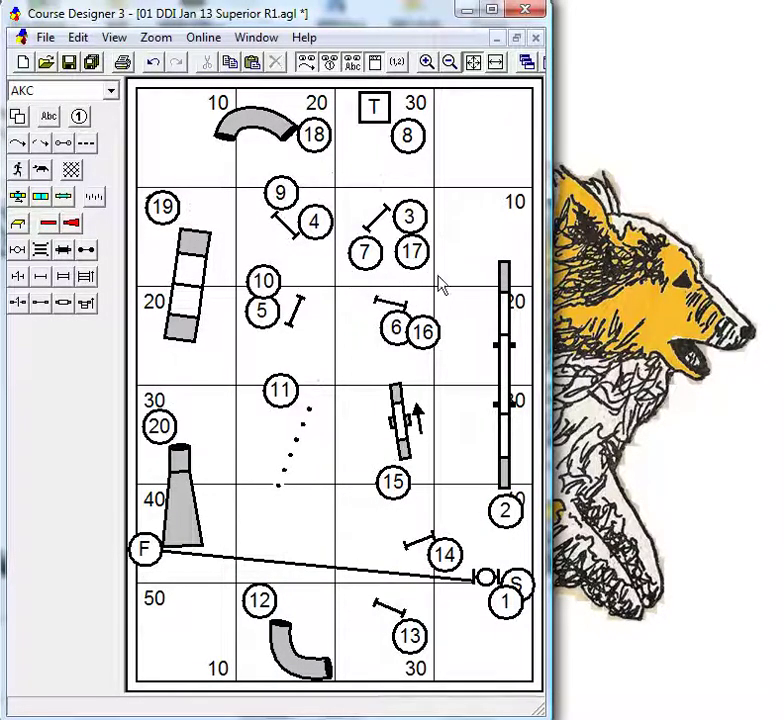
- Shift jump 4/9 slightly left with its numbers, and tilt and lower jump 5/10 with its numbers
drag(334, 268, 255, 190)
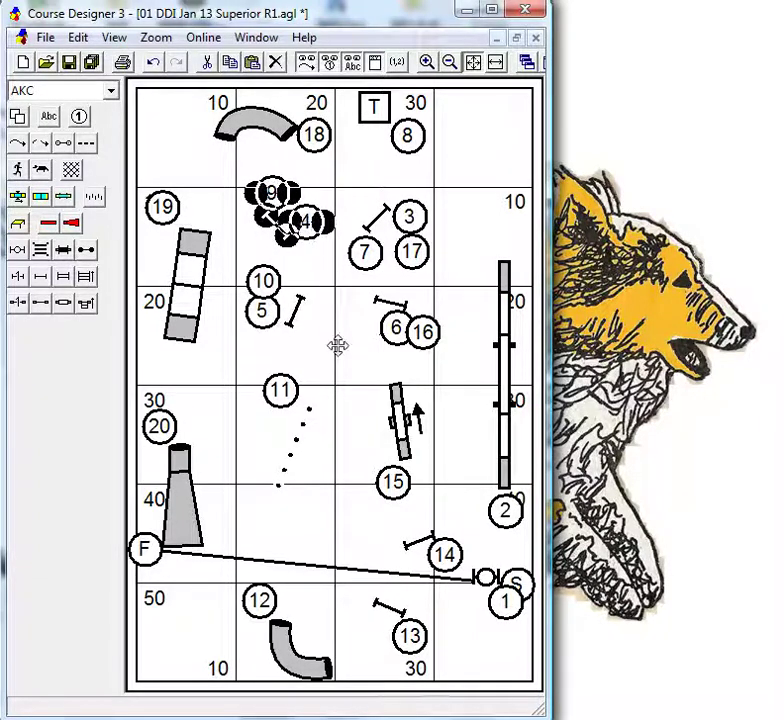
drag(334, 343, 245, 262)
drag(264, 315, 258, 331)
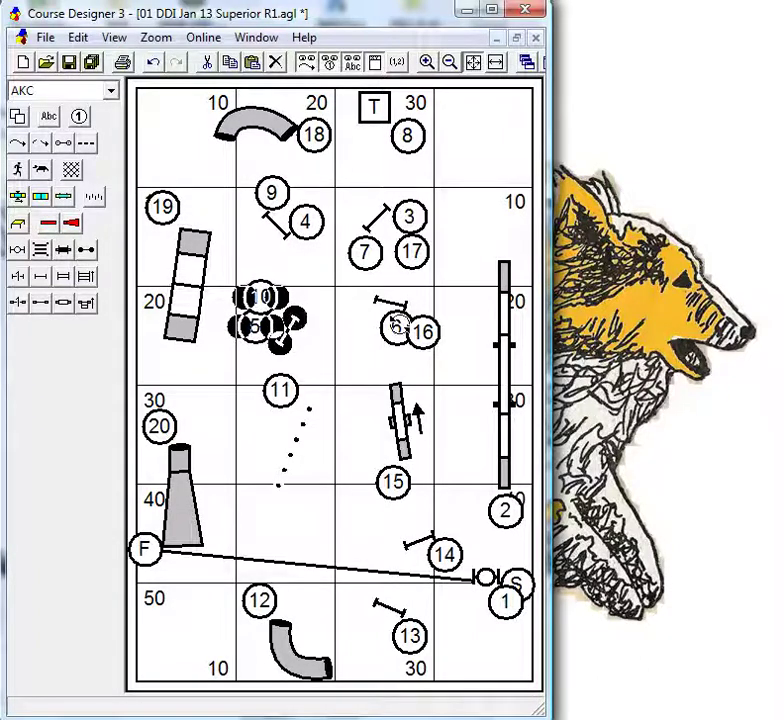
- Tilt jump 6/16 and move it down and right, and shift jump 3/7/17 up and right with its numbers
drag(450, 355, 365, 280)
drag(442, 332, 443, 368)
drag(451, 289, 328, 187)
drag(412, 245, 432, 215)
click(487, 234)
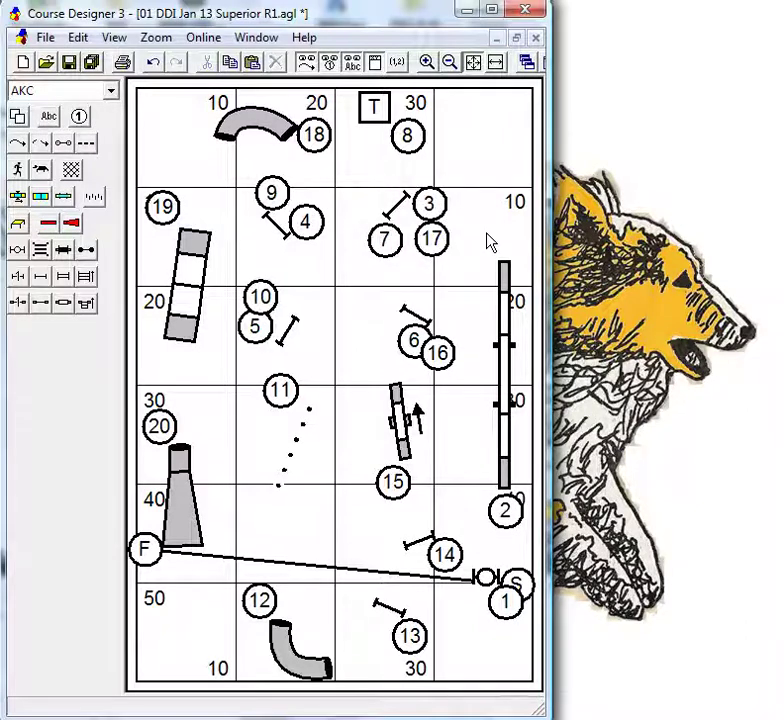
- Place number 16 to the left of its jump and number 6 just below the same jump
drag(433, 351, 377, 321)
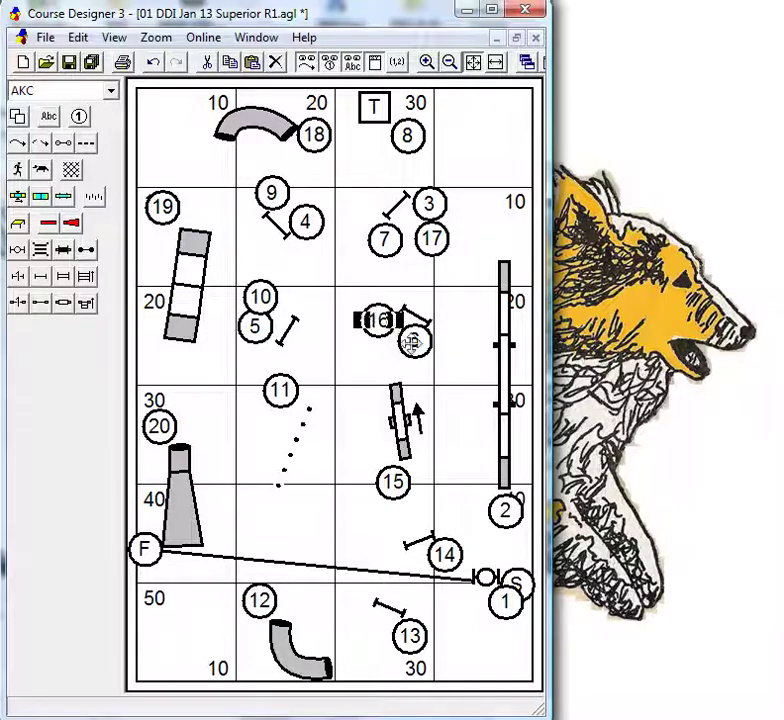
click(416, 344)
click(451, 373)
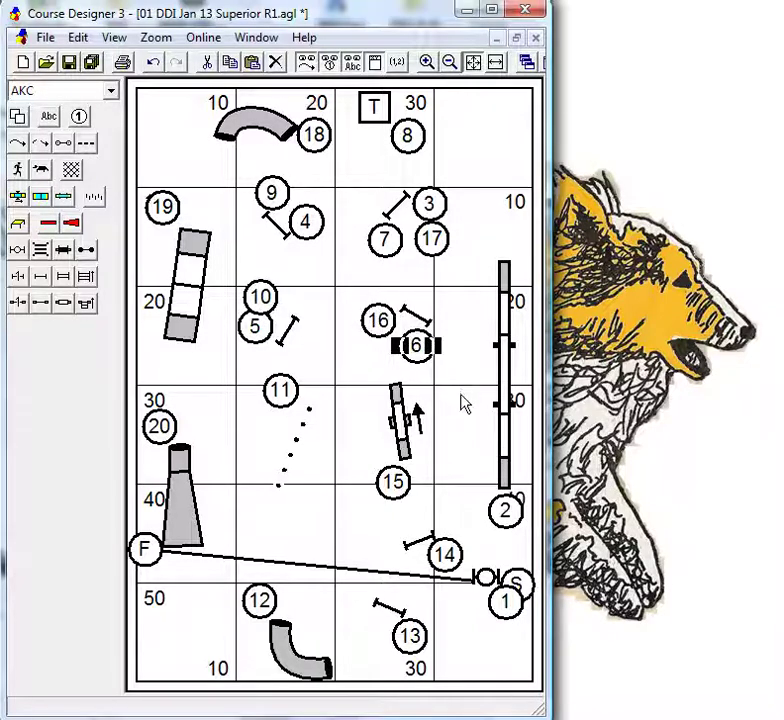
click(461, 396)
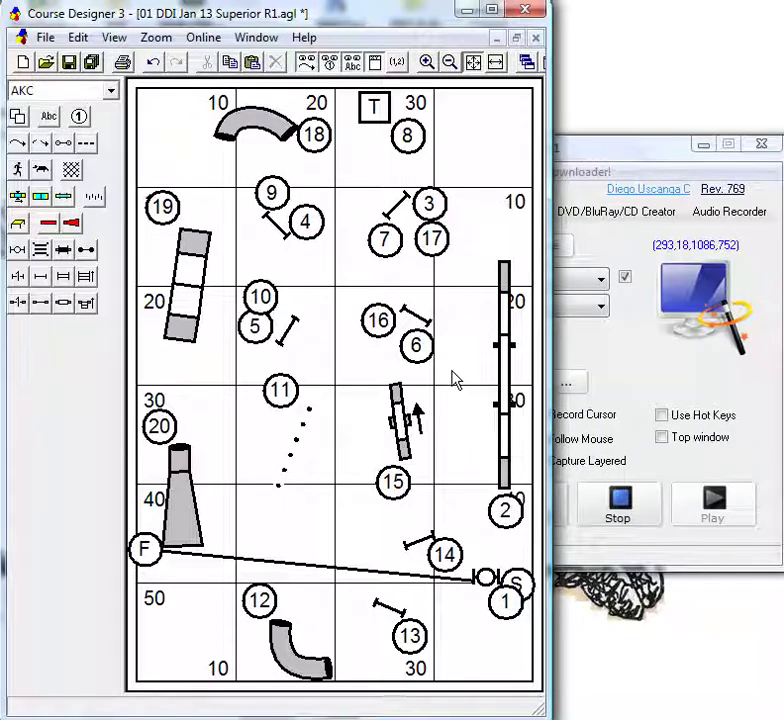
- Draw a freehand dog path not connected to obstacles, from the dog walk's upper end through the course to the chute
double_click(19, 145)
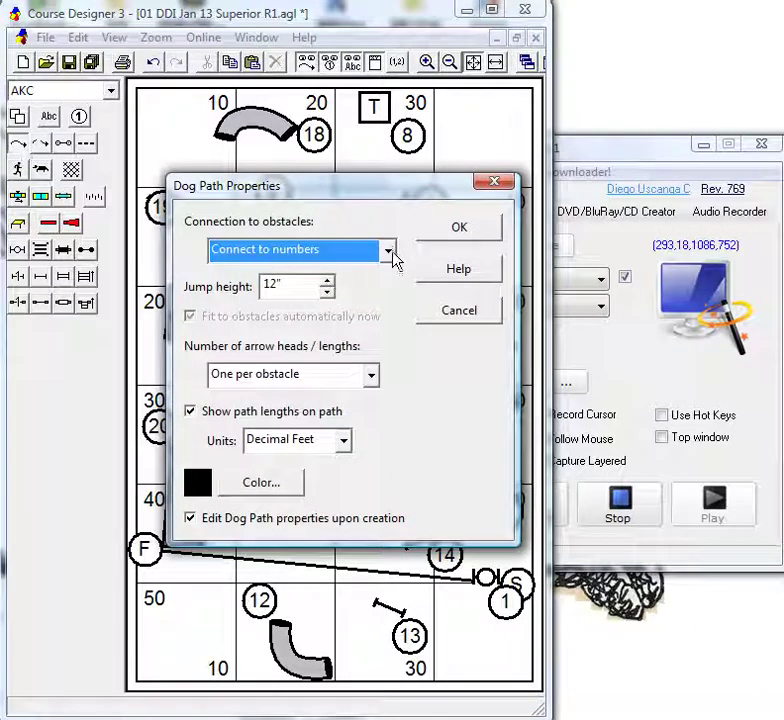
click(390, 251)
click(357, 305)
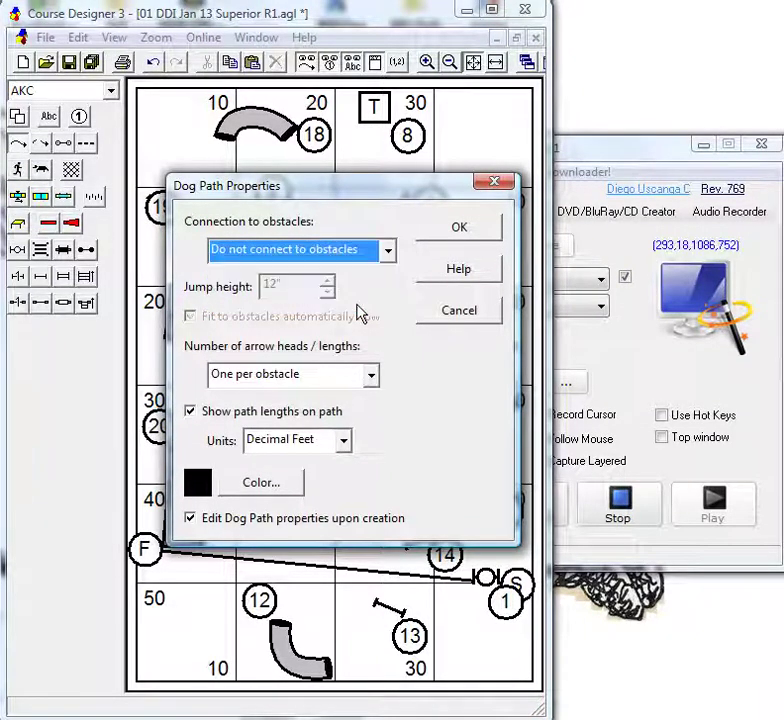
click(455, 230)
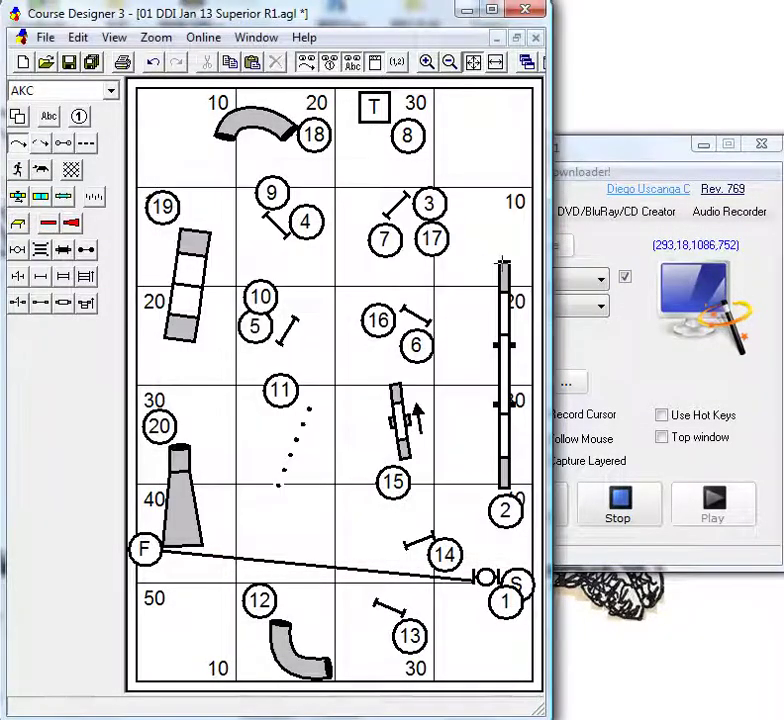
click(502, 262)
mouse_move(417, 212)
mouse_down()
mouse_move(385, 200)
mouse_move(300, 207)
mouse_move(258, 270)
mouse_up()
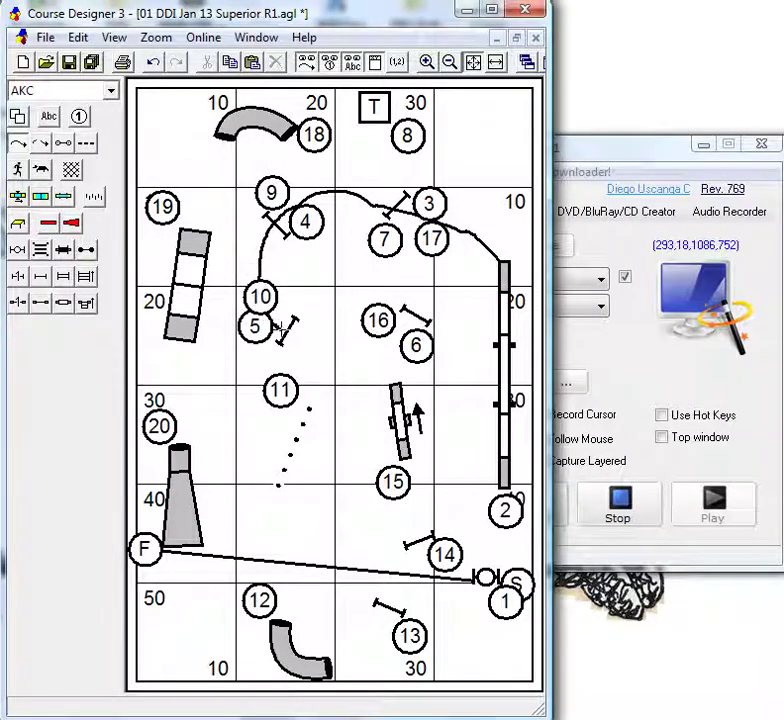
mouse_move(318, 334)
mouse_down()
mouse_move(366, 363)
mouse_move(388, 406)
mouse_move(425, 503)
mouse_move(420, 568)
mouse_up()
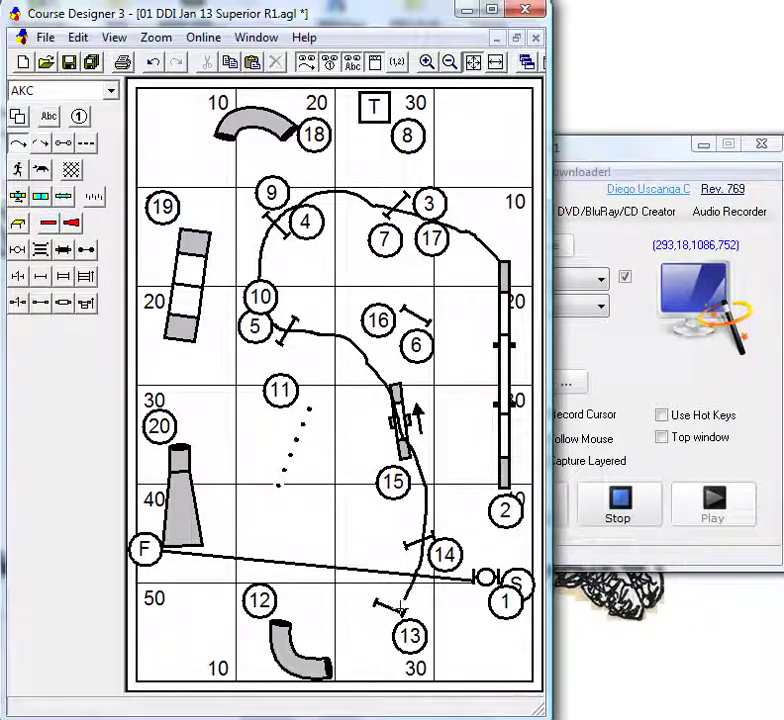
mouse_move(400, 611)
mouse_down()
mouse_move(369, 642)
mouse_move(308, 660)
mouse_up()
mouse_move(272, 588)
mouse_down()
mouse_move(275, 492)
mouse_move(291, 436)
mouse_move(420, 315)
mouse_move(405, 195)
mouse_move(388, 178)
mouse_up()
mouse_move(378, 134)
mouse_down()
mouse_move(374, 127)
mouse_move(381, 176)
mouse_move(425, 275)
mouse_move(420, 335)
mouse_move(317, 359)
mouse_move(275, 292)
mouse_move(303, 135)
mouse_move(214, 148)
mouse_move(186, 515)
mouse_move(190, 555)
mouse_up()
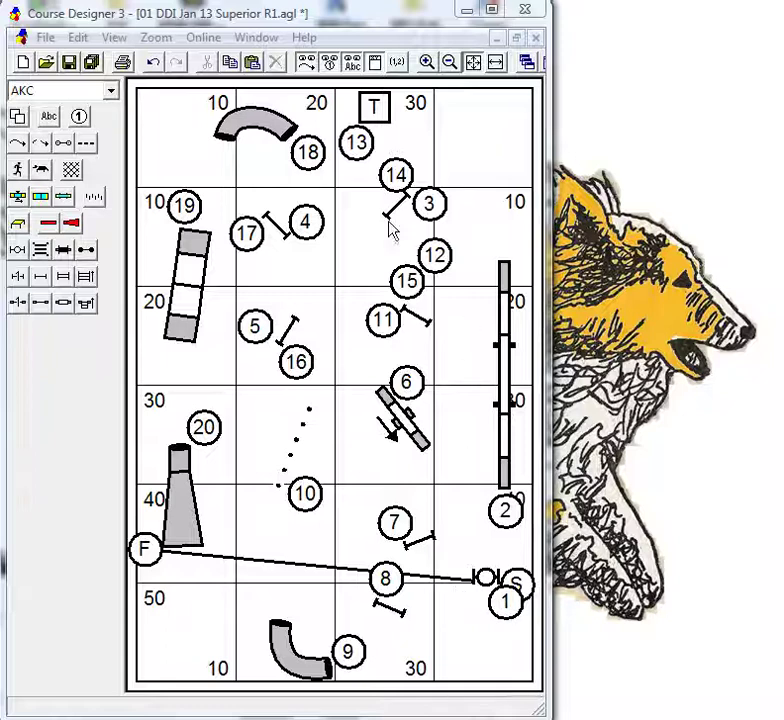
- Nudge the teeter slightly left, and turn jump 7 nearly horizontal and shift it right with its number
click(382, 404)
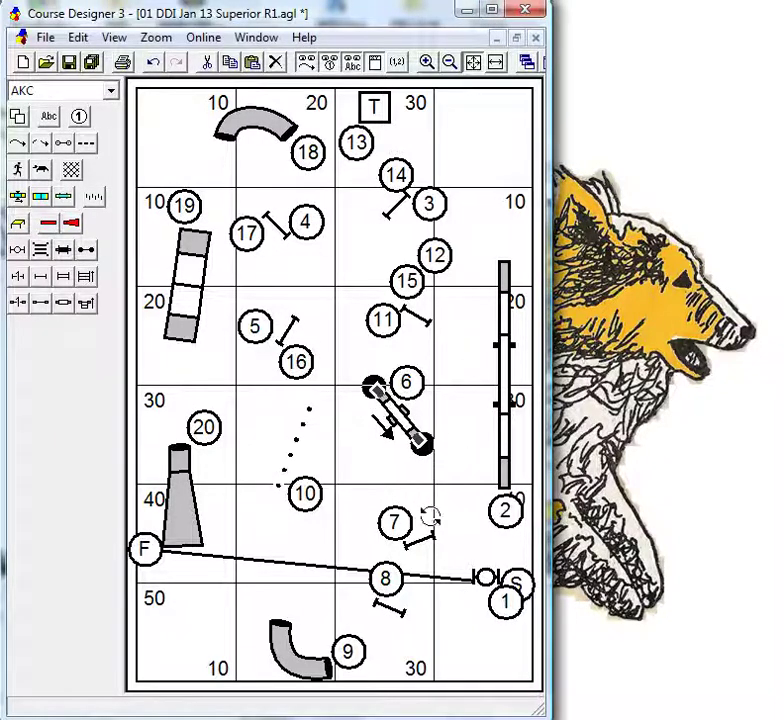
click(434, 544)
drag(434, 538, 404, 517)
drag(444, 551, 408, 517)
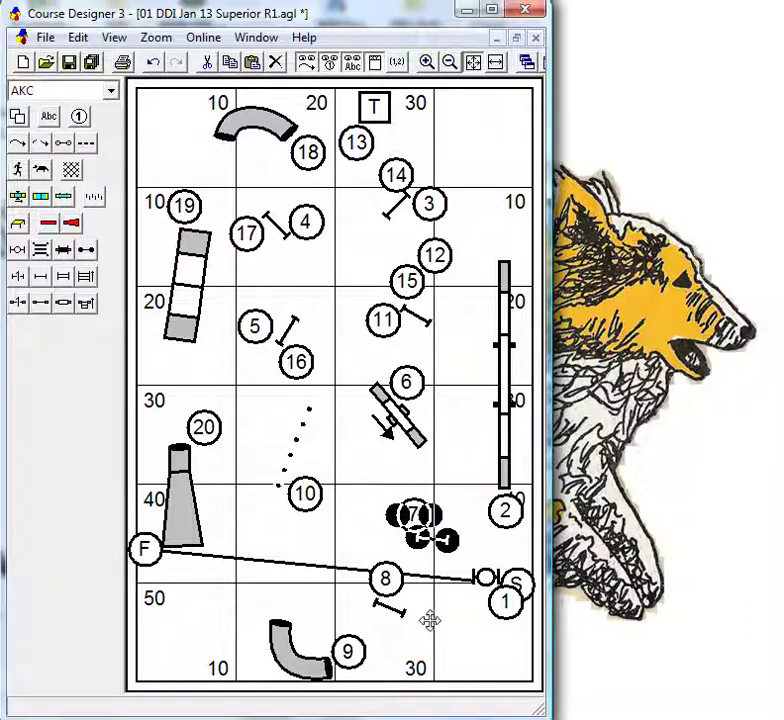
- Angle jump 8 more steeply and shift it right, and move the lower tunnel up and left with number 9
drag(426, 623, 354, 552)
mouse_move(404, 579)
mouse_down()
mouse_move(411, 584)
mouse_move(405, 601)
mouse_up()
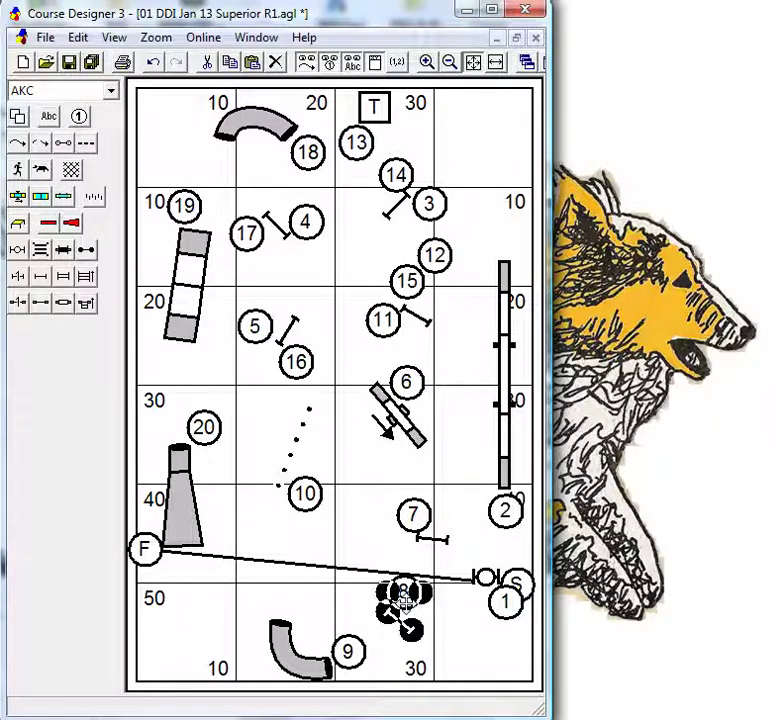
click(358, 672)
drag(355, 667, 267, 604)
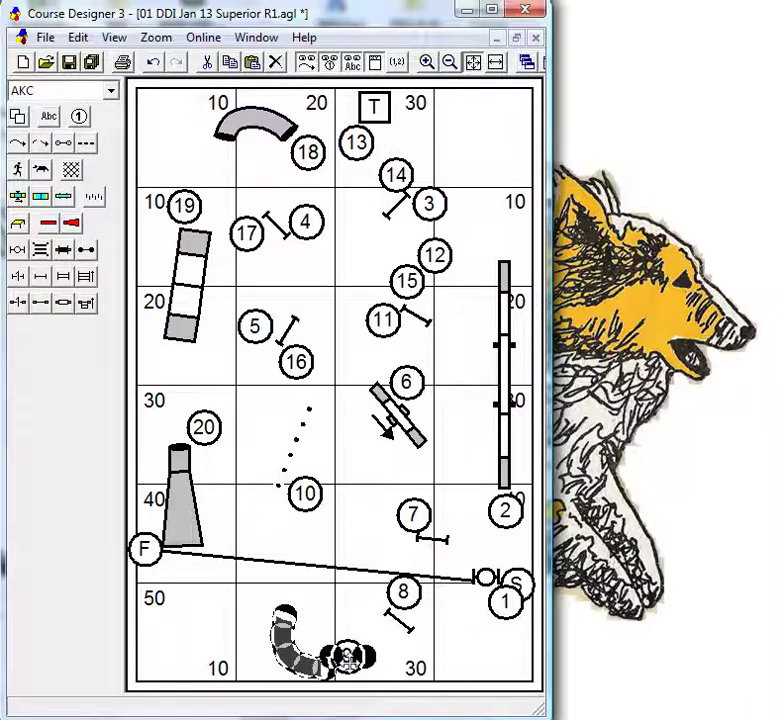
drag(348, 655, 324, 628)
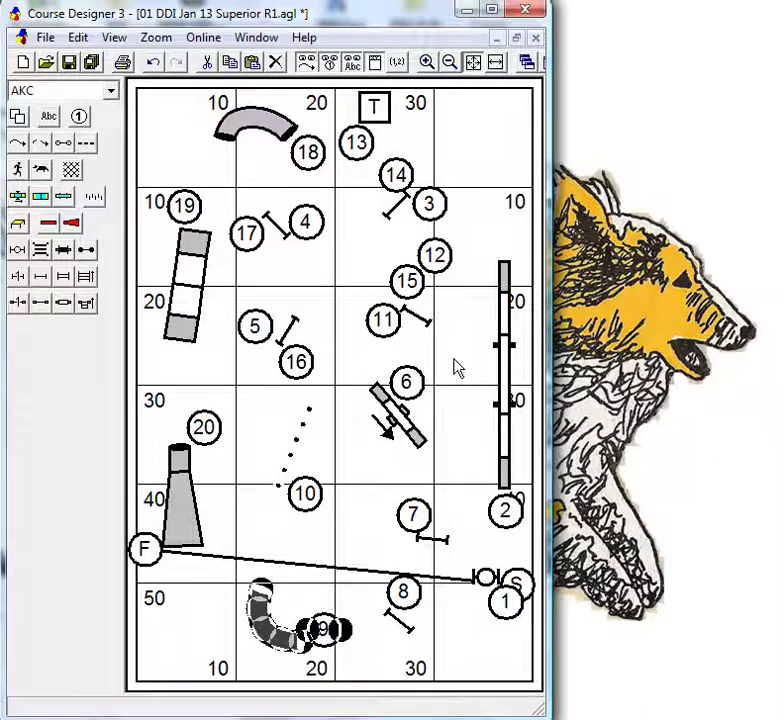
- Angle jump 11 more steeply and shift it left with its number, and place number 12 just below jump 3
drag(458, 356, 355, 292)
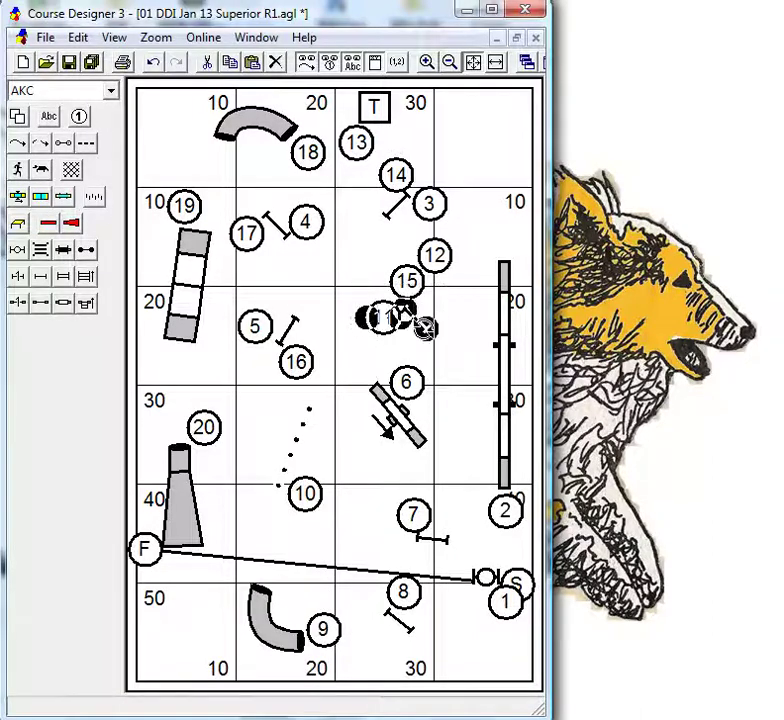
drag(425, 328, 407, 325)
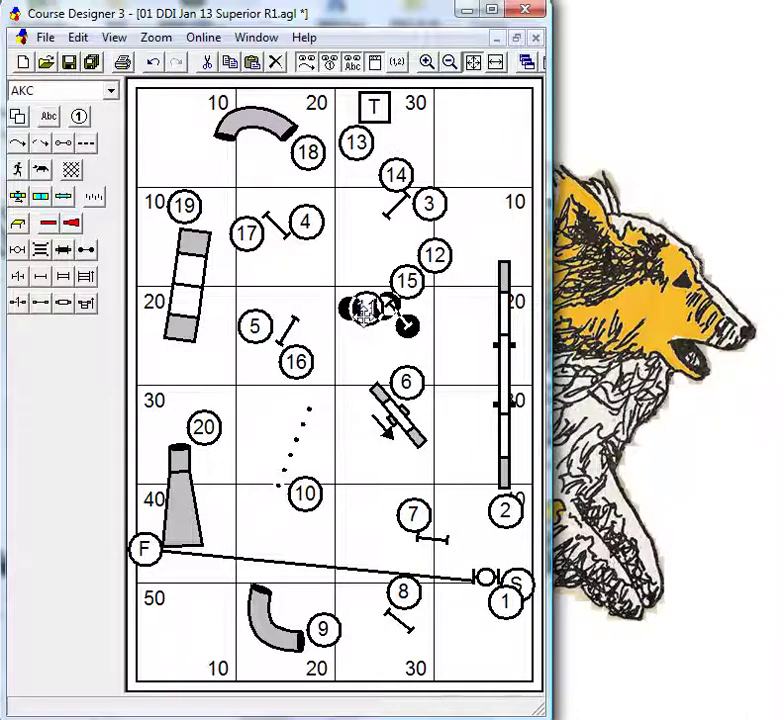
click(437, 256)
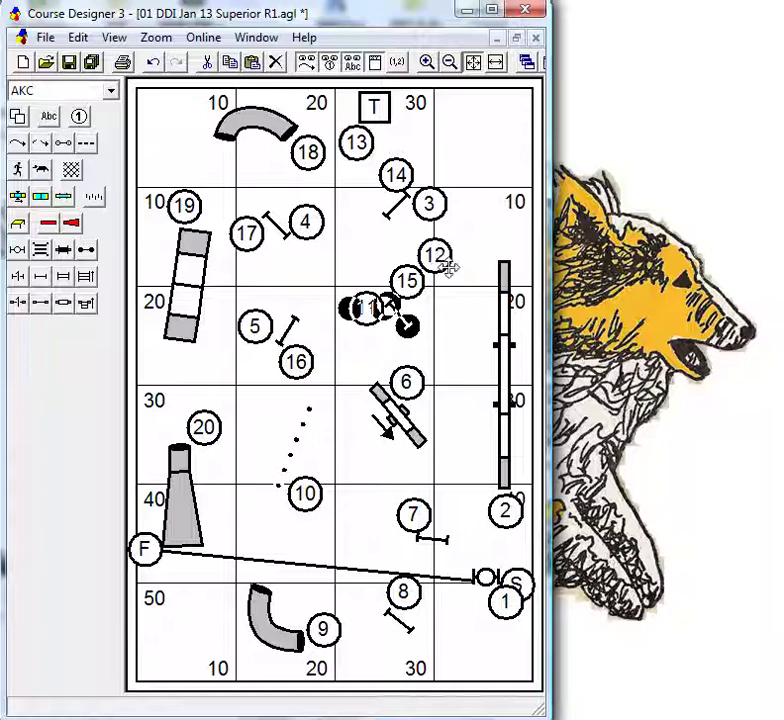
mouse_move(437, 256)
mouse_down()
mouse_move(408, 229)
mouse_move(410, 246)
mouse_up()
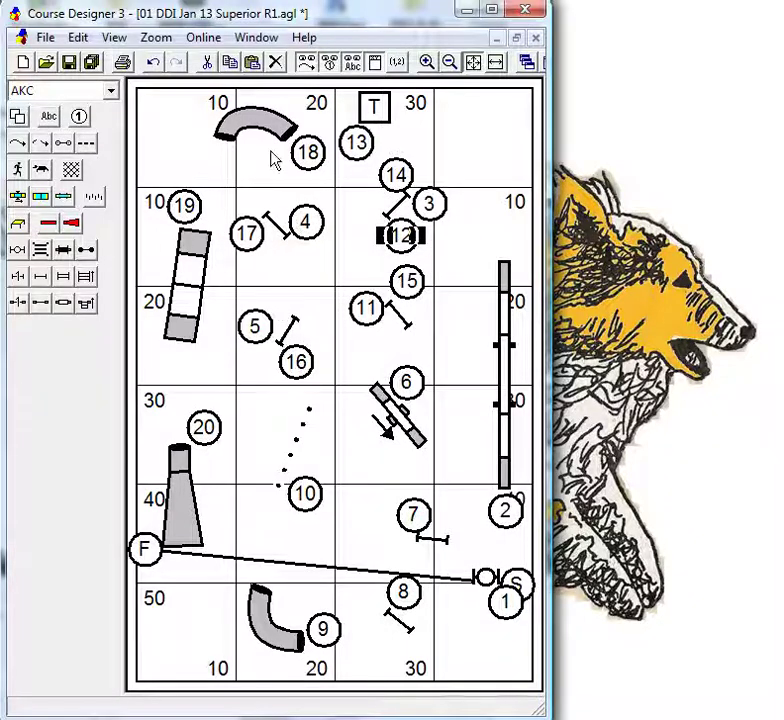
- Move the upper tunnel and number 18 left, and set the A-frame straighter and closer to the course's left edge
drag(264, 121, 233, 122)
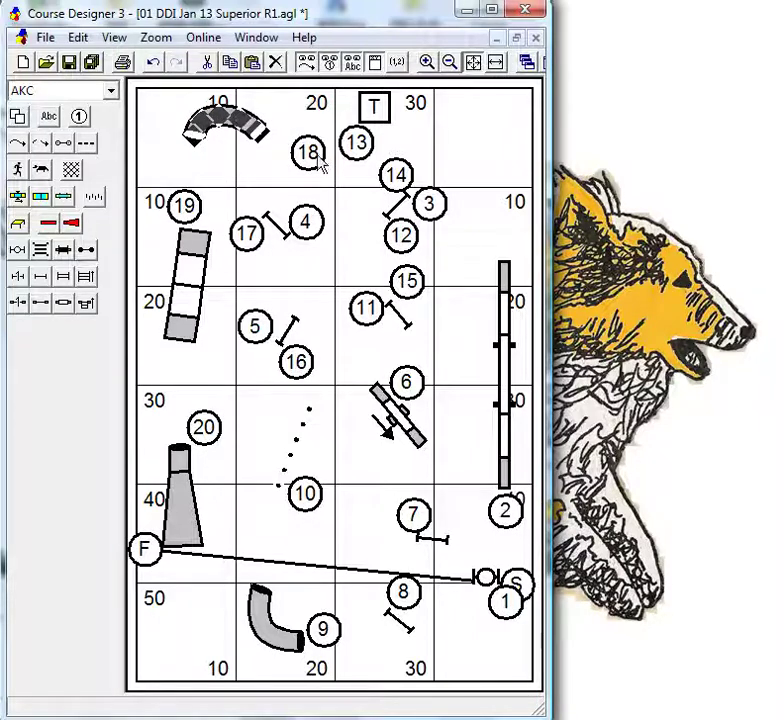
mouse_move(317, 154)
mouse_down()
mouse_move(303, 127)
mouse_move(261, 128)
mouse_up()
click(190, 262)
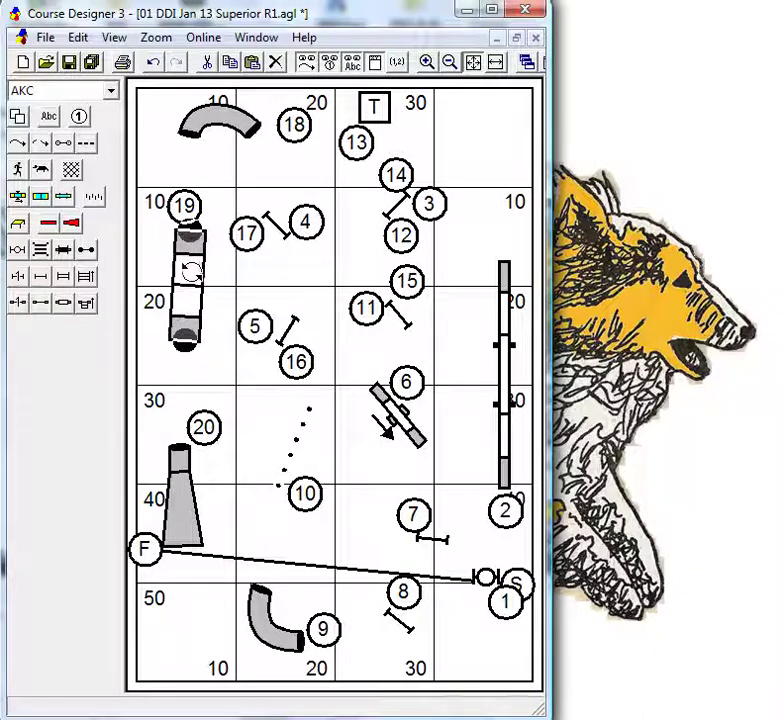
drag(190, 265, 172, 265)
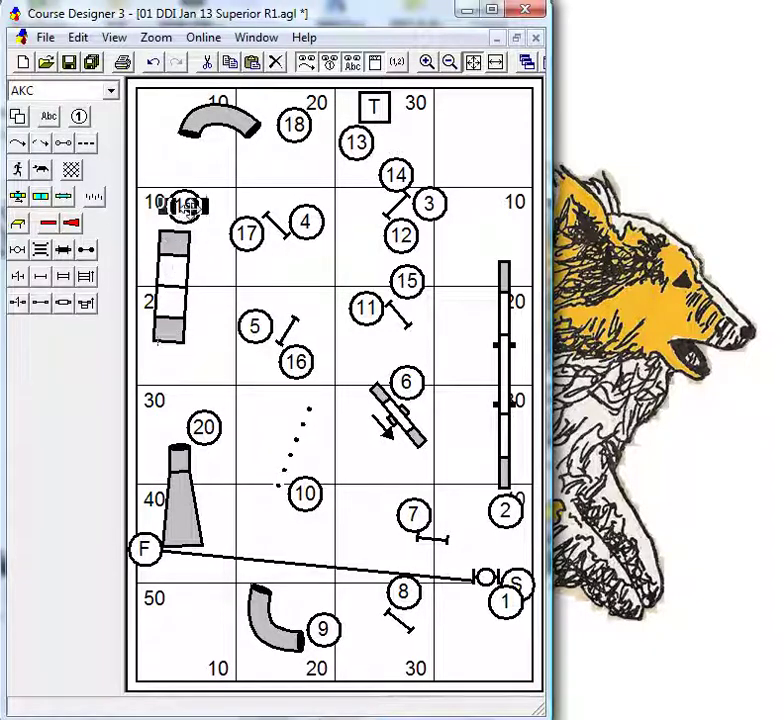